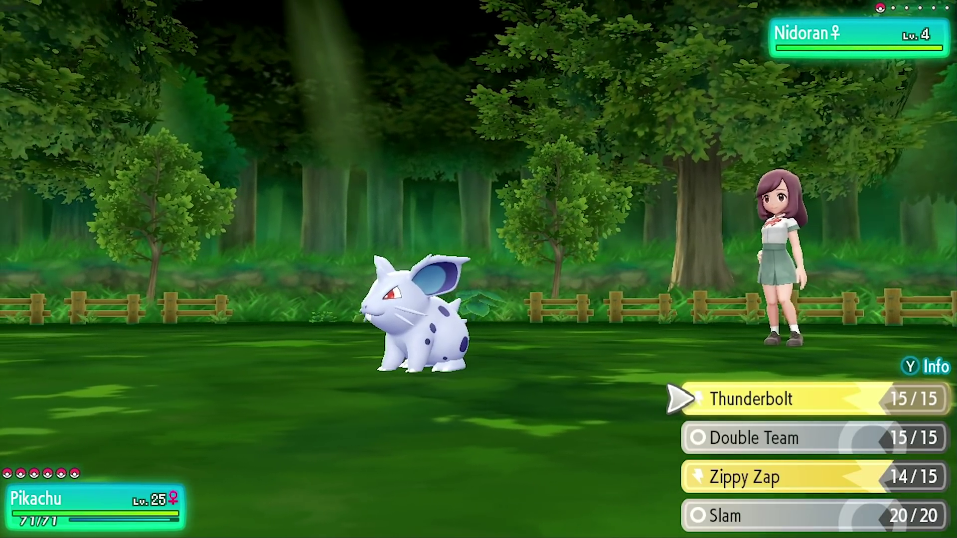
{"action": "key", "text": "Down"}
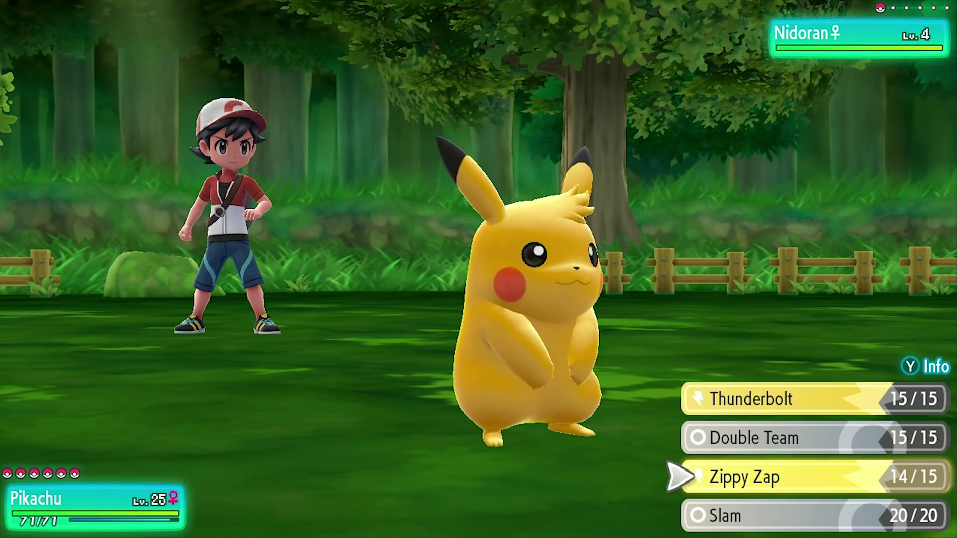
{"action": "key", "text": "Return"}
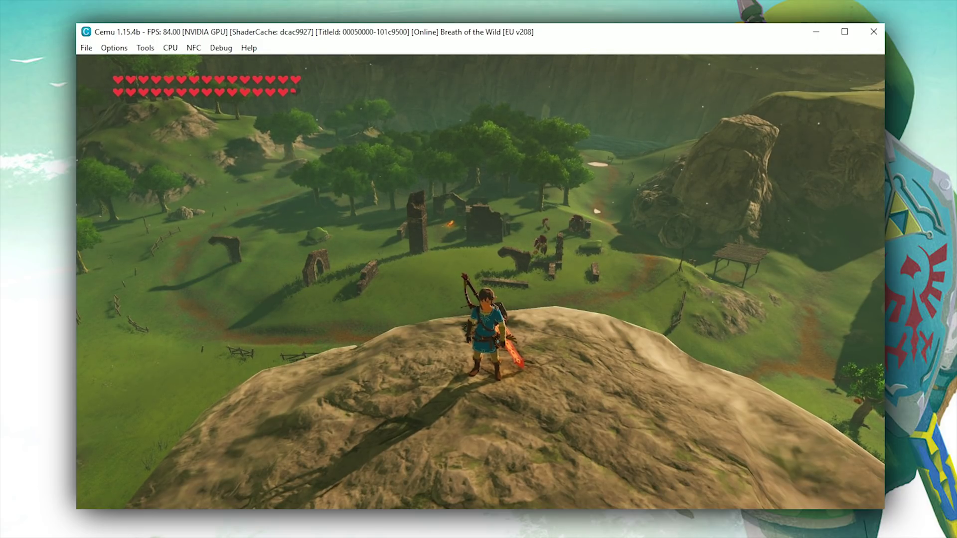
Step: Examine the Full sync at GX2DrawDone() option in Cemu's general graphics settings and close the settings
{"action": "left_click", "coordinate": [110, 49]}
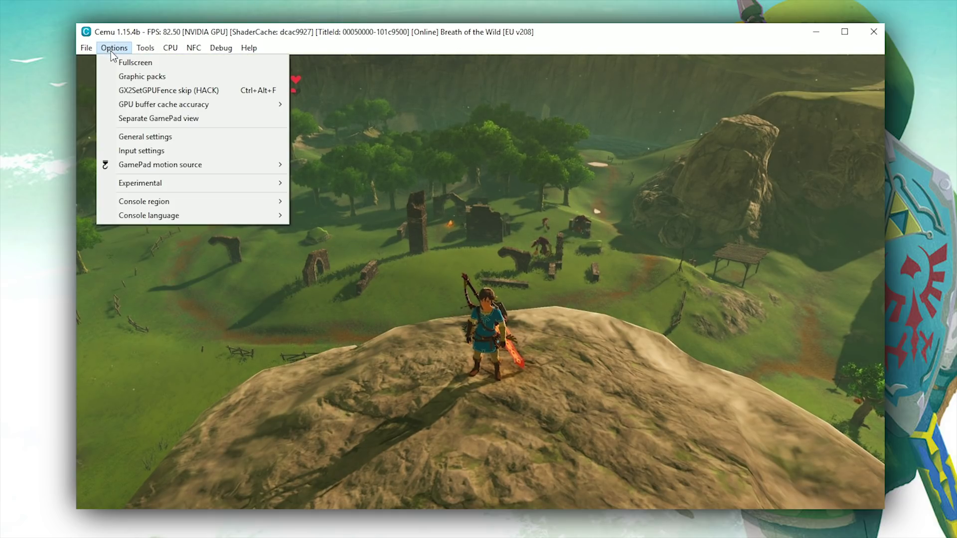
{"action": "left_click", "coordinate": [157, 136]}
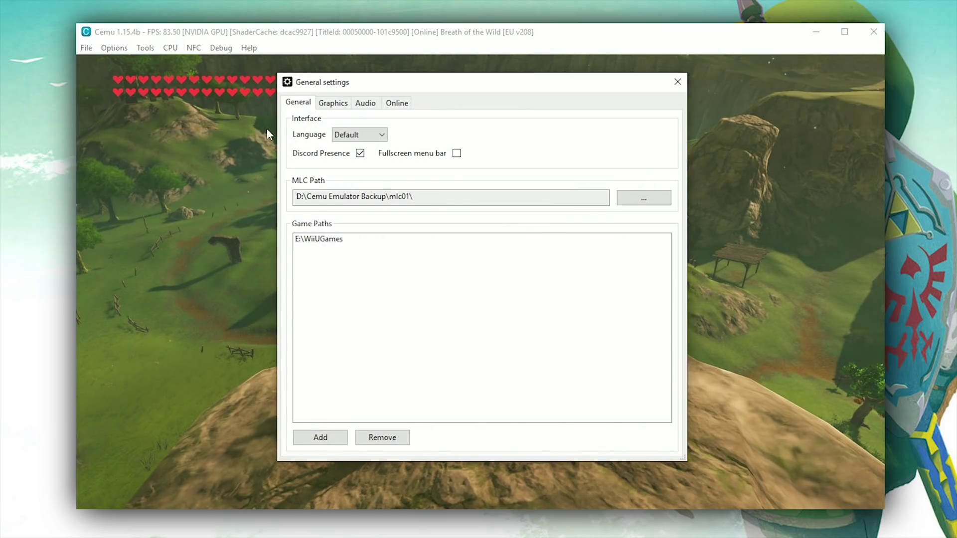
{"action": "left_click", "coordinate": [330, 105]}
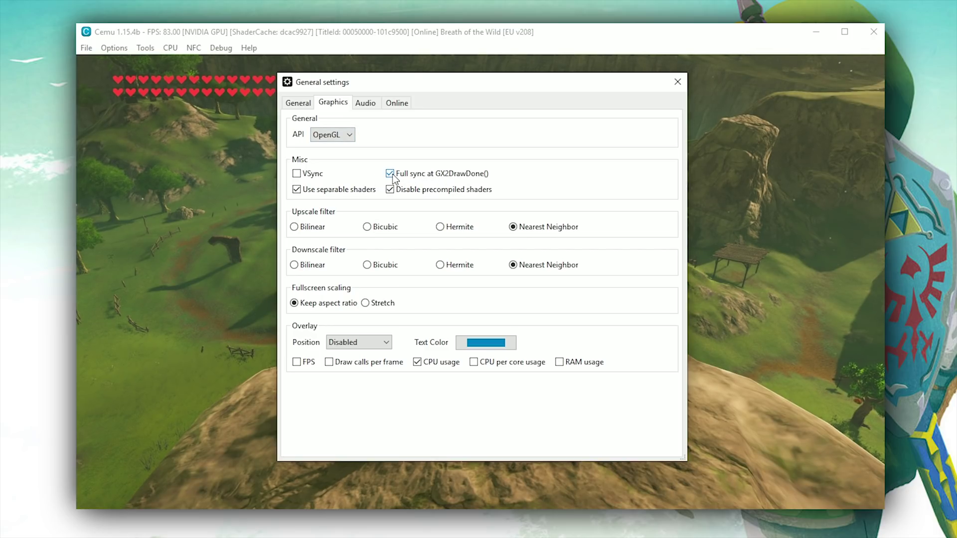
{"action": "left_click", "coordinate": [678, 82]}
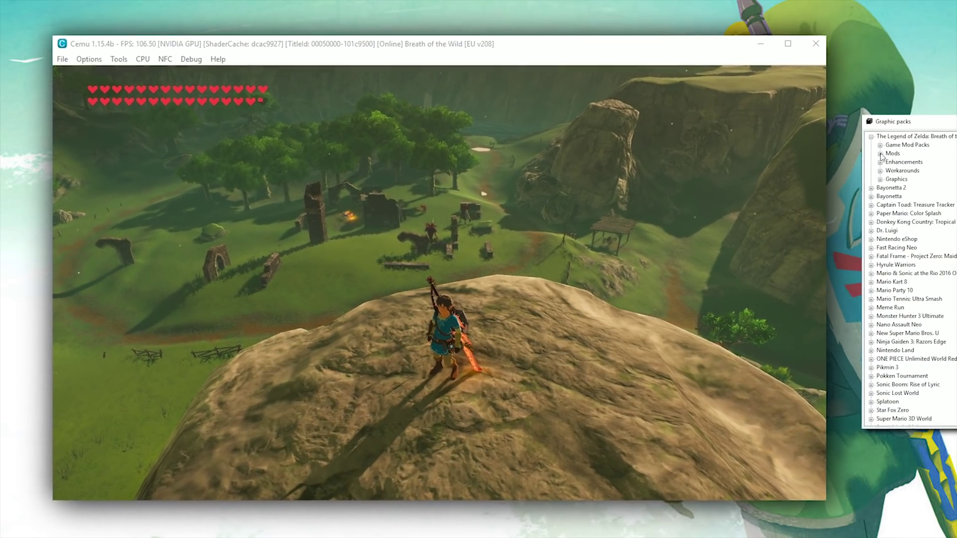
Step: Examine the Dynamic Gamespeed, Fence Method, Set FPS Limit and NPC Stutter Fix packs among Breath of the Wild's FPS++ mods
{"action": "left_click", "coordinate": [880, 154]}
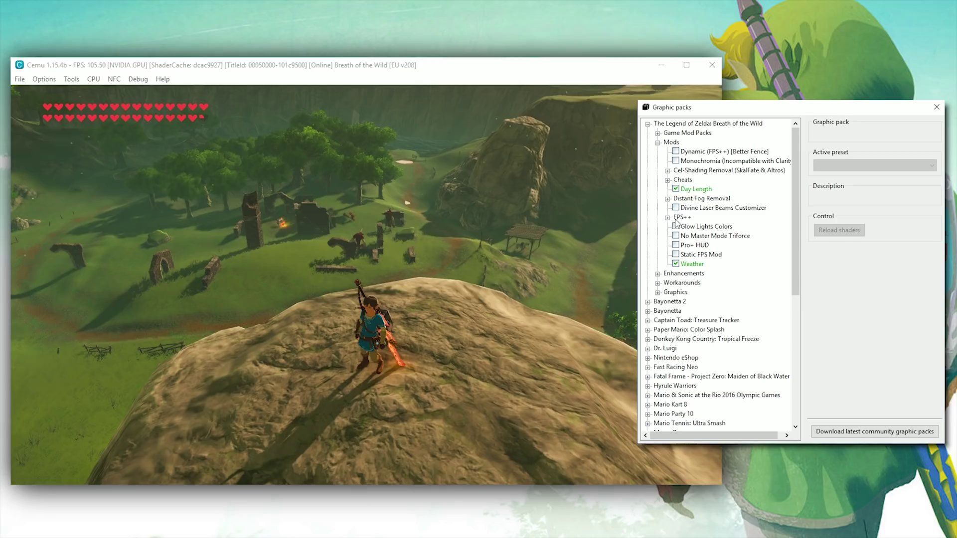
{"action": "left_click", "coordinate": [668, 218]}
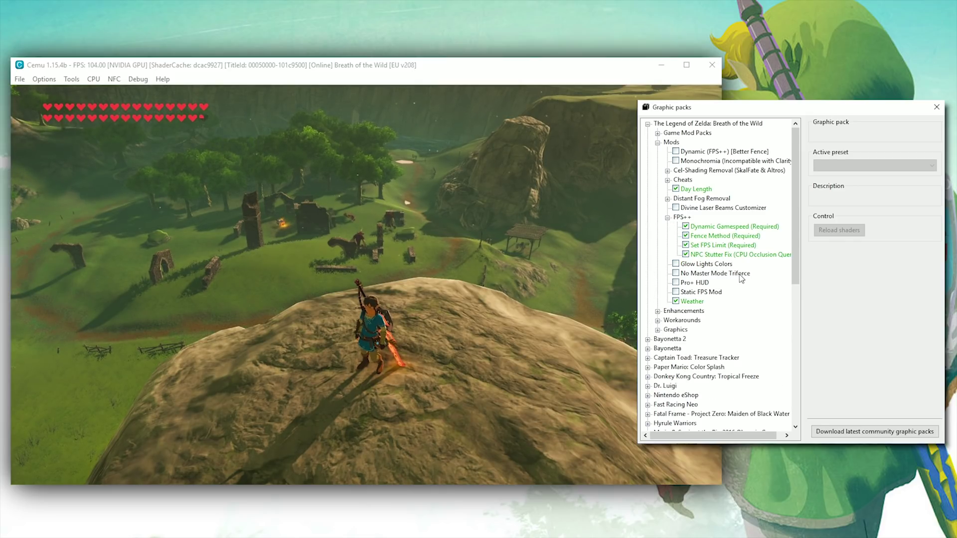
{"action": "left_click", "coordinate": [723, 226]}
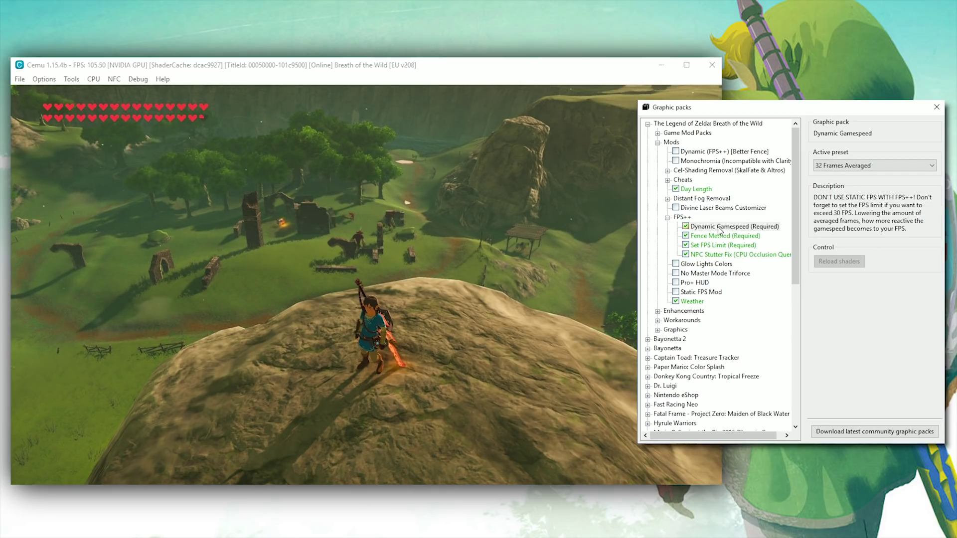
{"action": "left_click", "coordinate": [724, 237]}
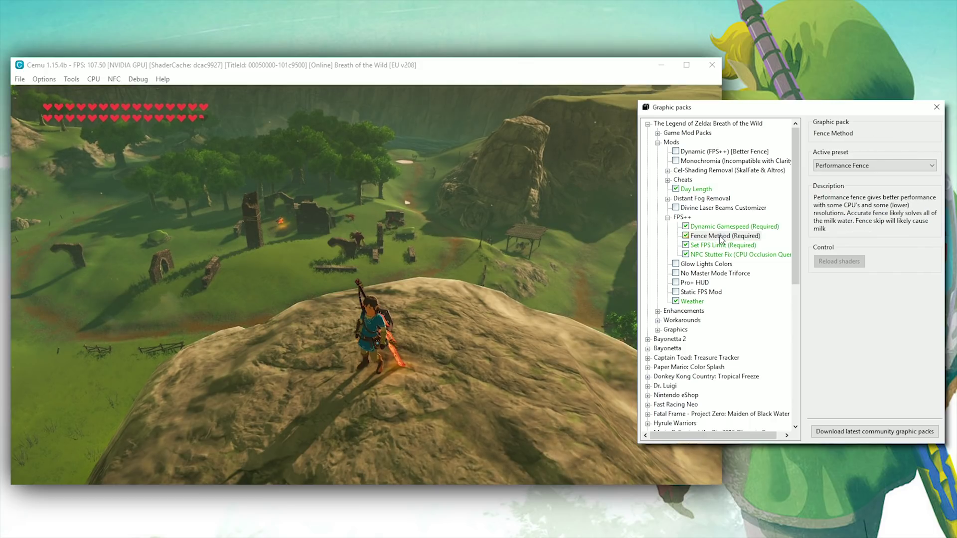
{"action": "left_click", "coordinate": [726, 245]}
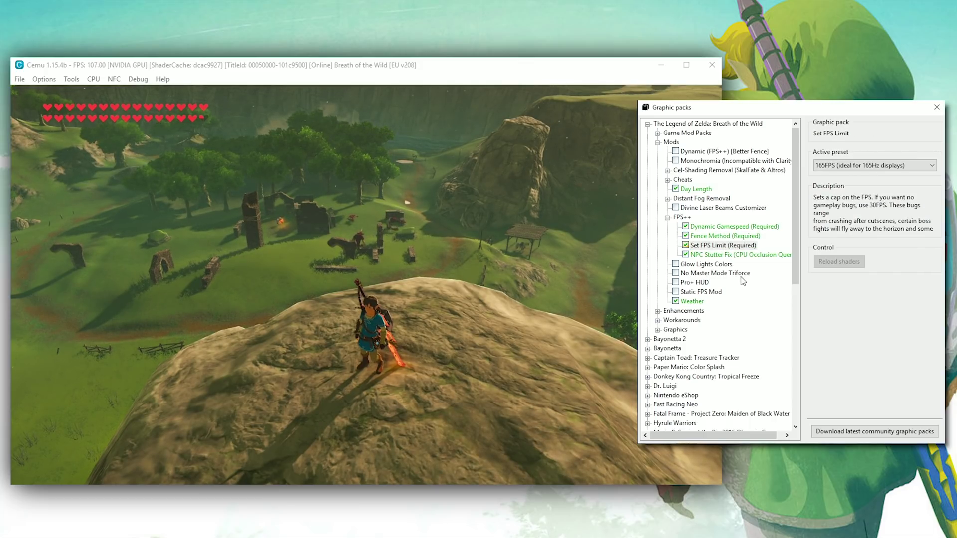
{"action": "left_click", "coordinate": [713, 255]}
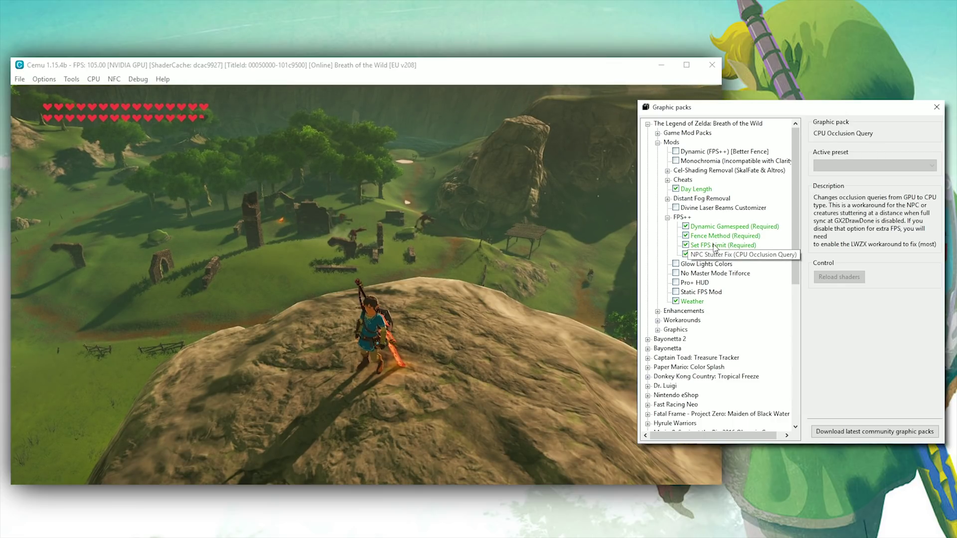
Step: Look through the available presets of the Set FPS Limit pack without choosing a different one
{"action": "left_click", "coordinate": [715, 246]}
{"action": "left_click", "coordinate": [924, 166]}
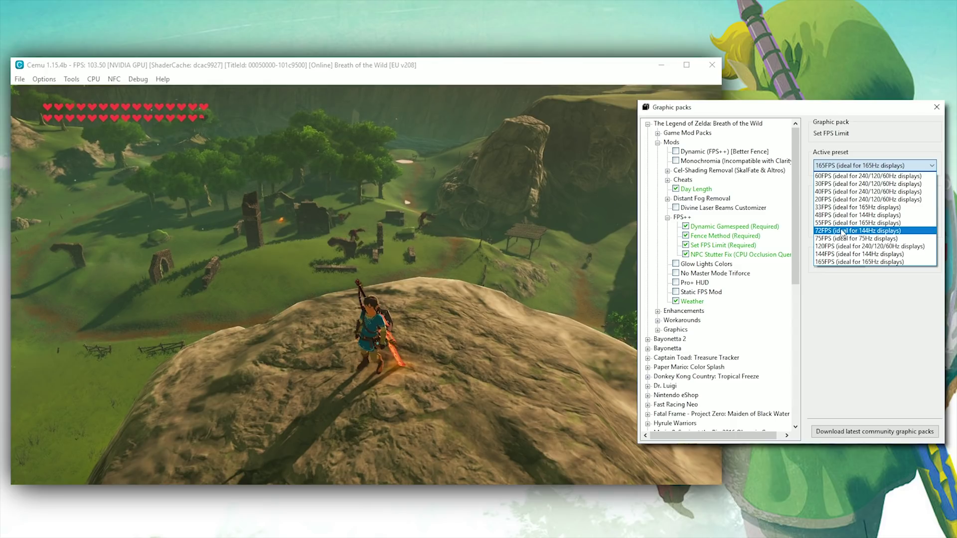
{"action": "left_click", "coordinate": [930, 166]}
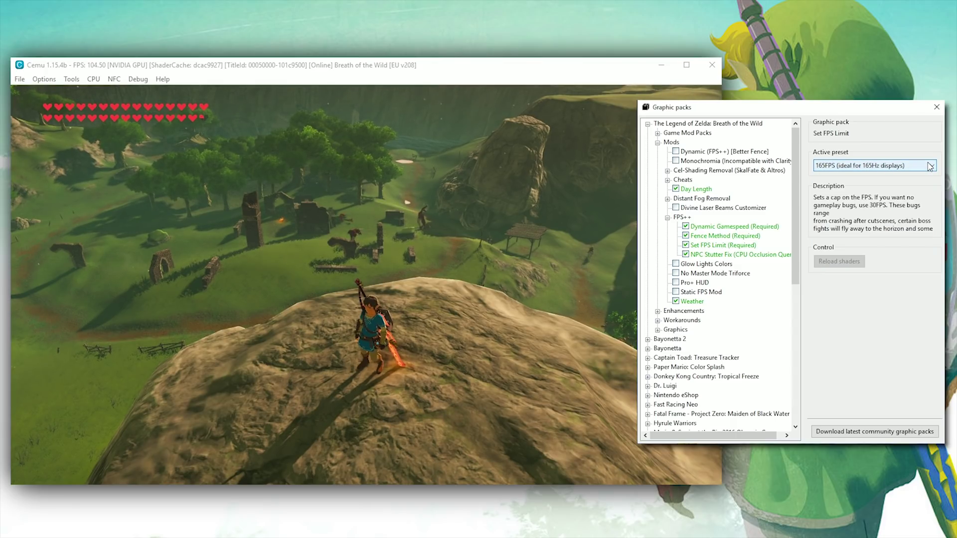
Step: Select Performance Fence as the active preset of the Fence Method pack
{"action": "left_click", "coordinate": [727, 238]}
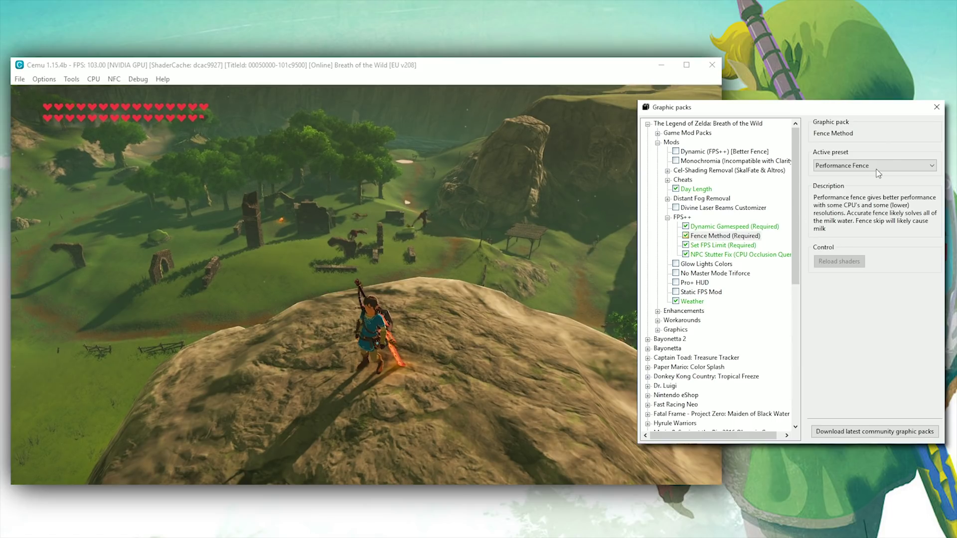
{"action": "left_click", "coordinate": [903, 164]}
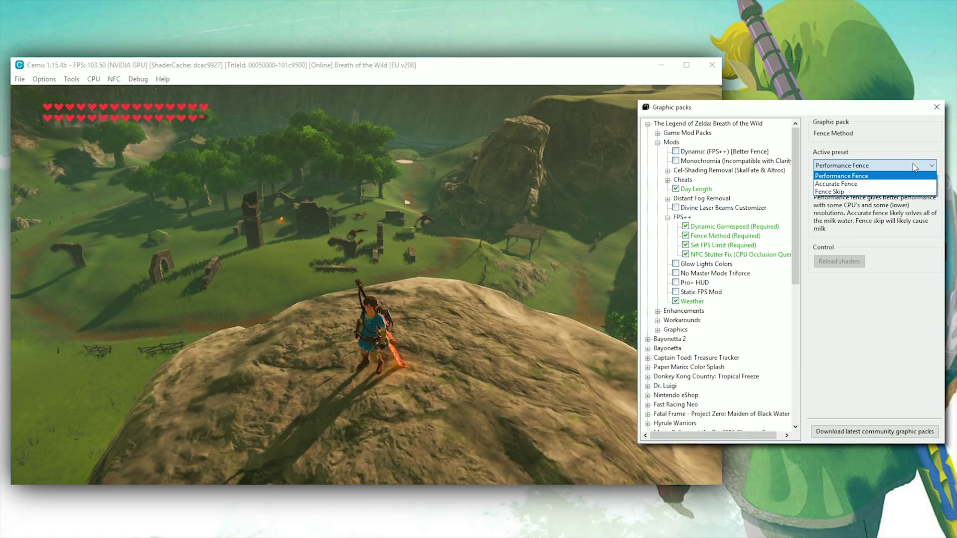
{"action": "left_click", "coordinate": [859, 176]}
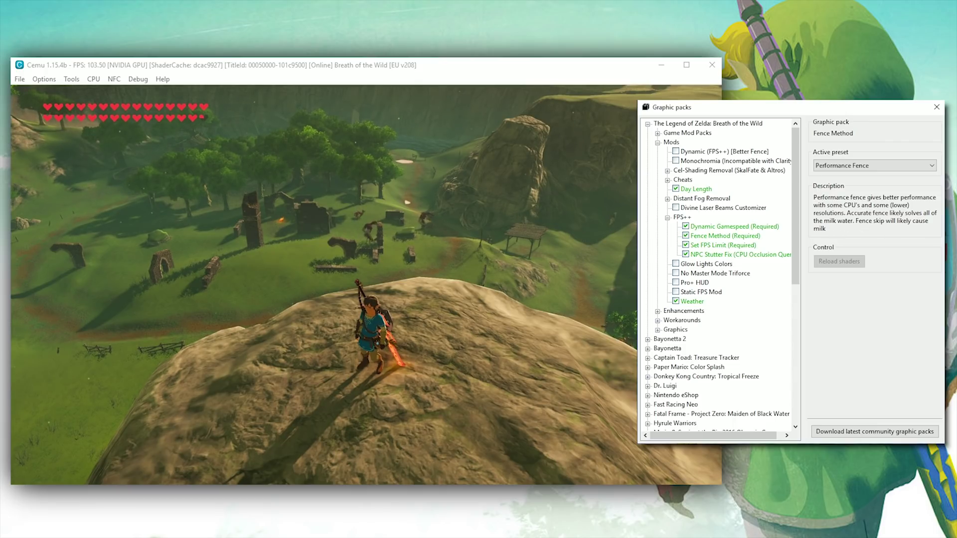
Step: Look through the frame-averaging presets of the Dynamic Gamespeed pack and close the list without choosing another
{"action": "left_click", "coordinate": [719, 228]}
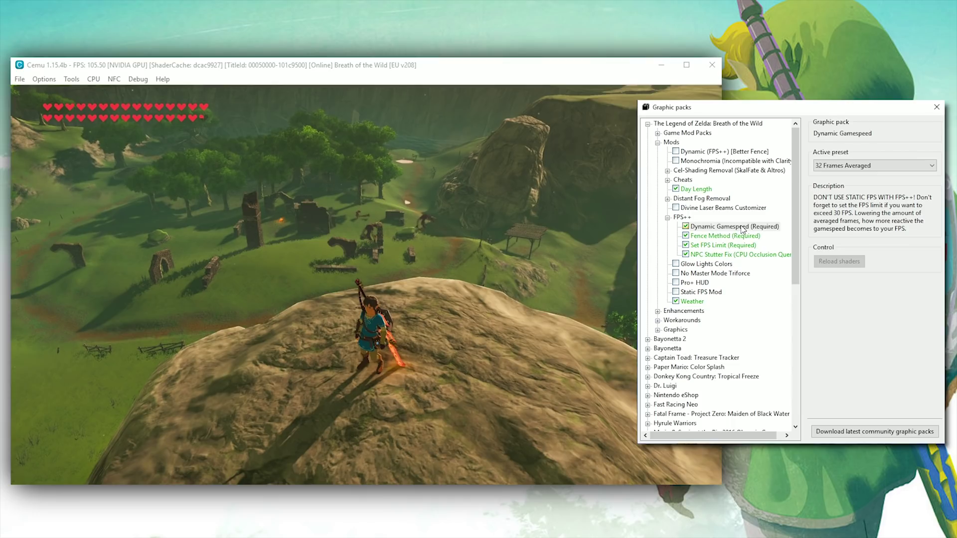
{"action": "left_click", "coordinate": [920, 167]}
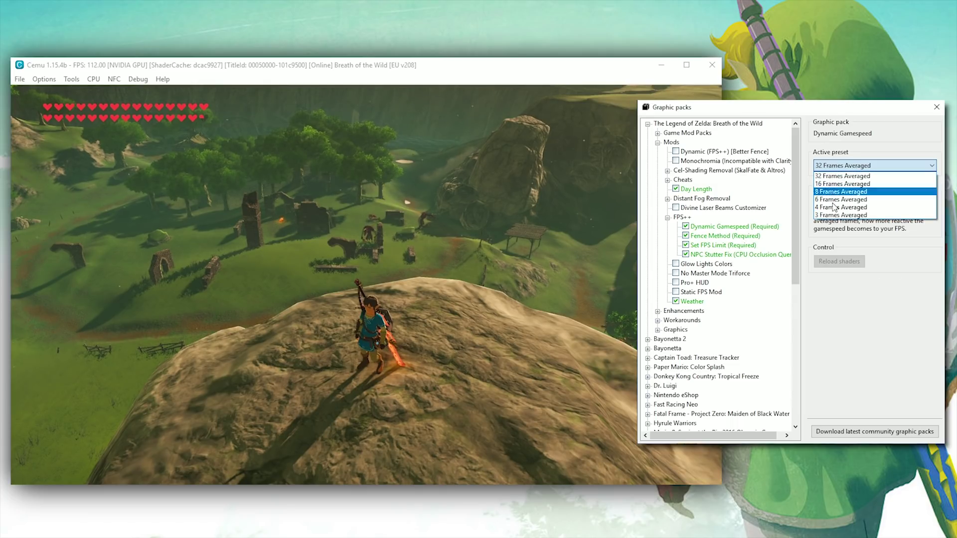
{"action": "left_click", "coordinate": [909, 268]}
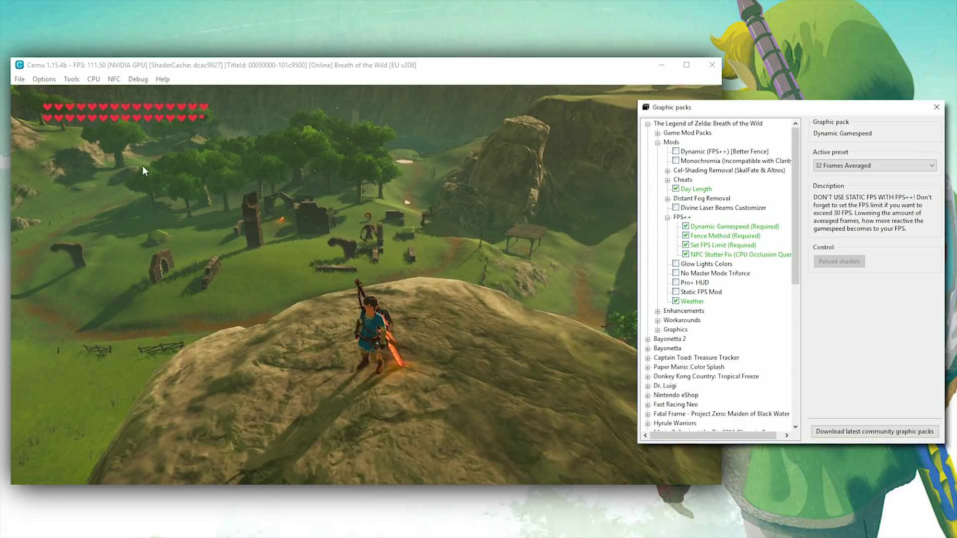
Step: Examine the LWZX Crash pack among Breath of the Wild's workarounds
{"action": "left_click", "coordinate": [657, 320]}
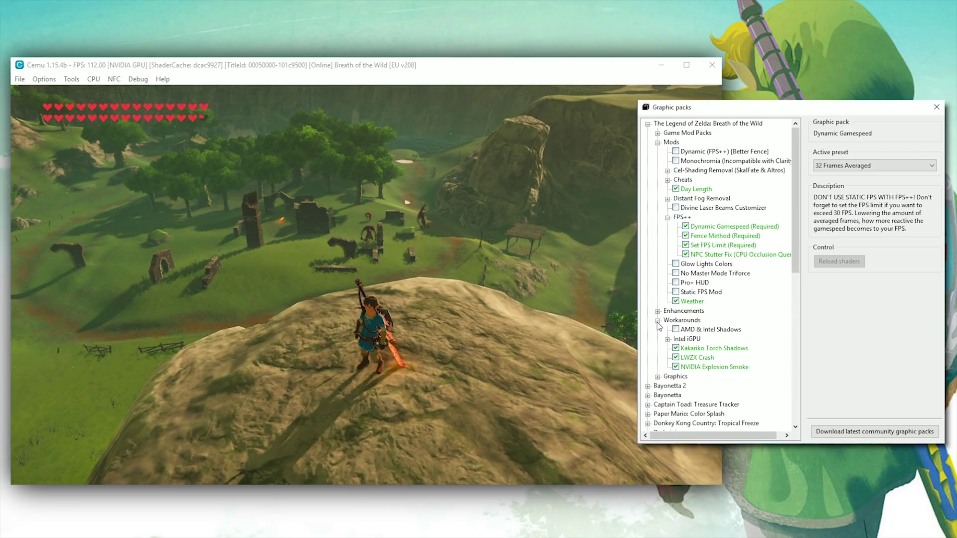
{"action": "left_click", "coordinate": [697, 358]}
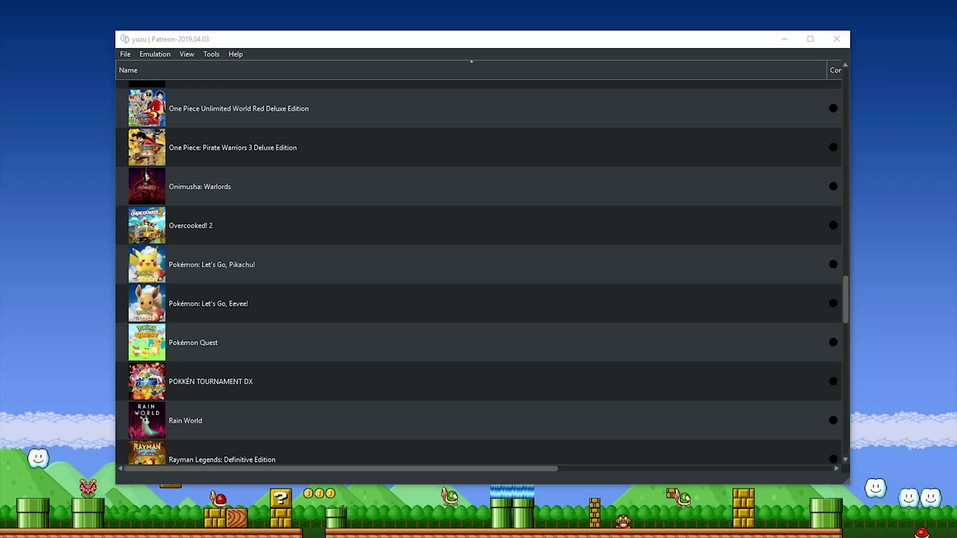
Step: Switch to yuzu and show the save and mod data options for Pokémon: Let's Go, Pikachu!
{"action": "left_click", "coordinate": [209, 261]}
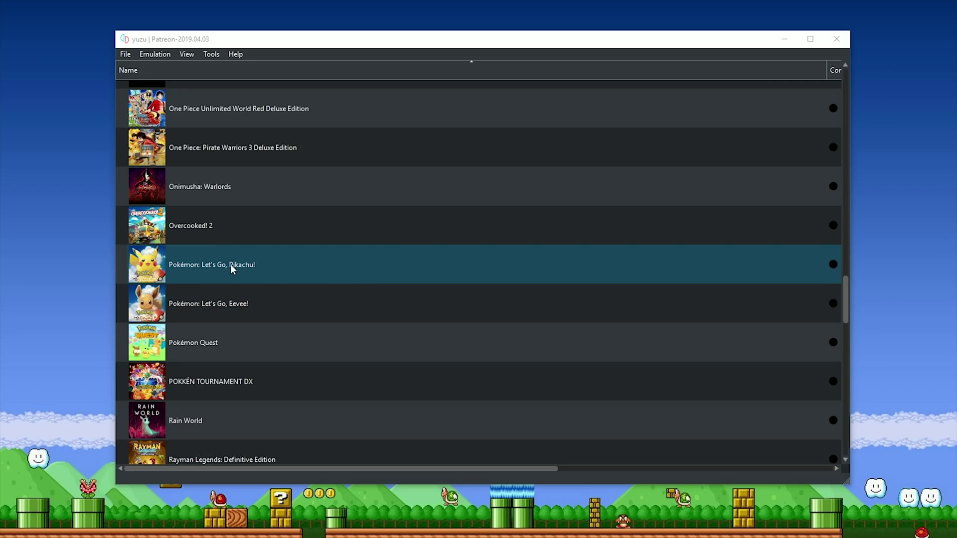
{"action": "right_click", "coordinate": [217, 265]}
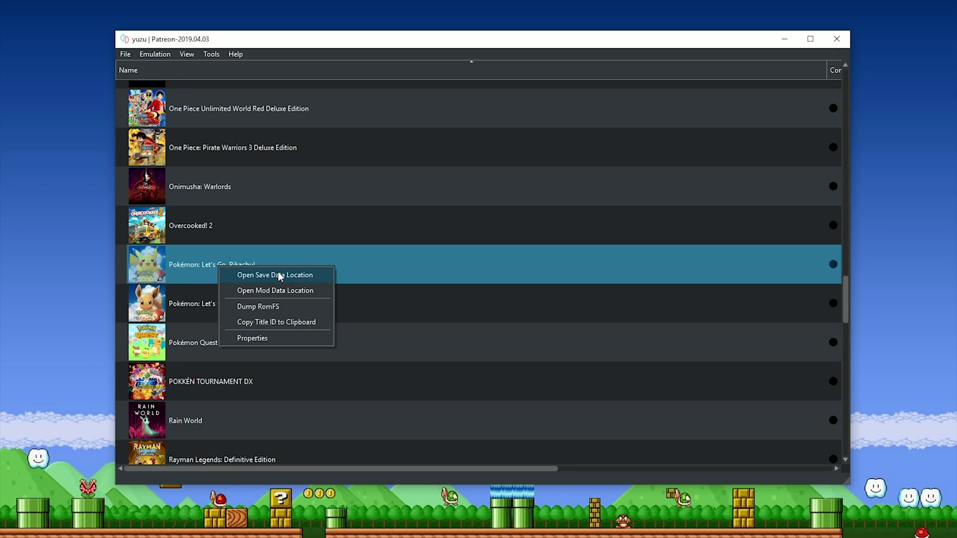
Step: Open the yuzu configuration and check the Use disk shader cache option in the graphics settings
{"action": "left_click", "coordinate": [155, 56]}
{"action": "left_click", "coordinate": [171, 131]}
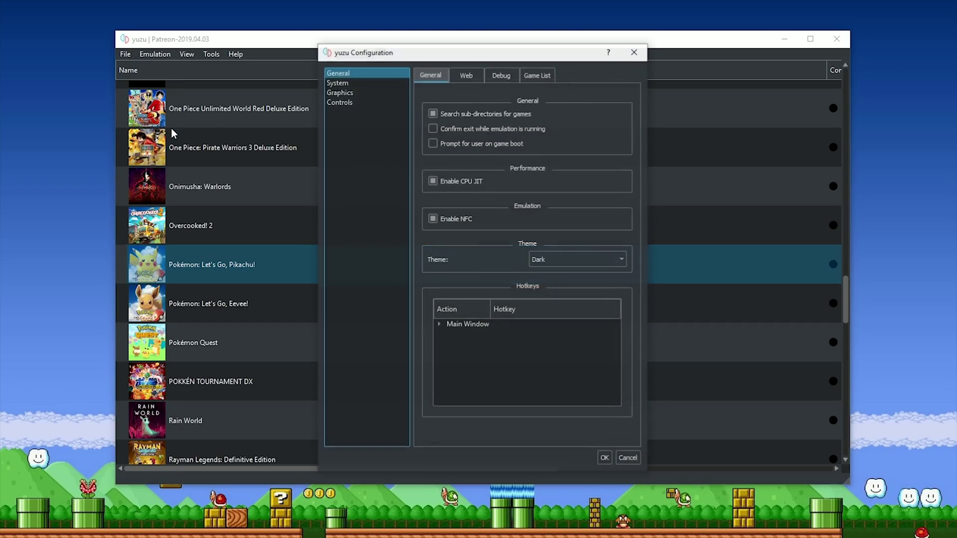
{"action": "left_click", "coordinate": [345, 93]}
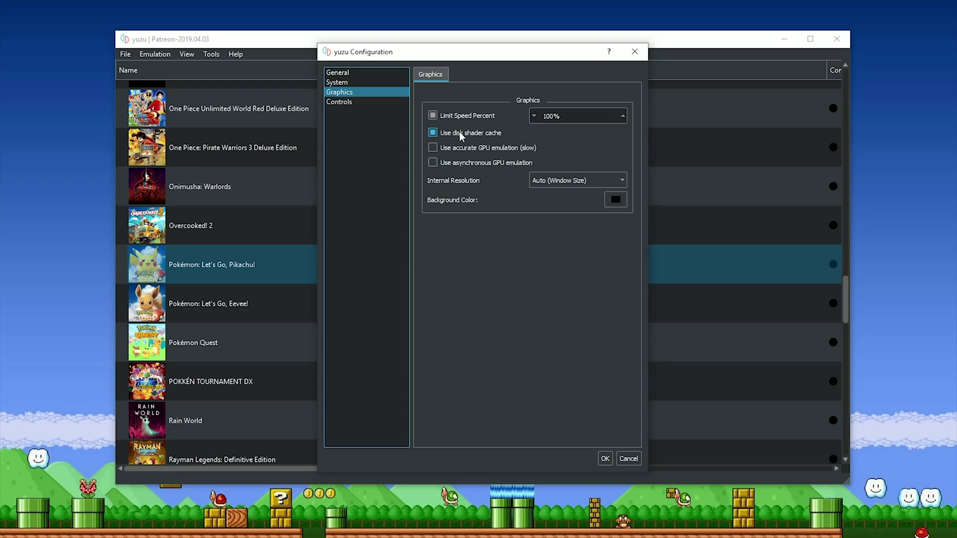
Step: Choose the Custom controller configuration in the controls settings and open its player input setup
{"action": "left_click", "coordinate": [340, 102]}
{"action": "left_click", "coordinate": [558, 127]}
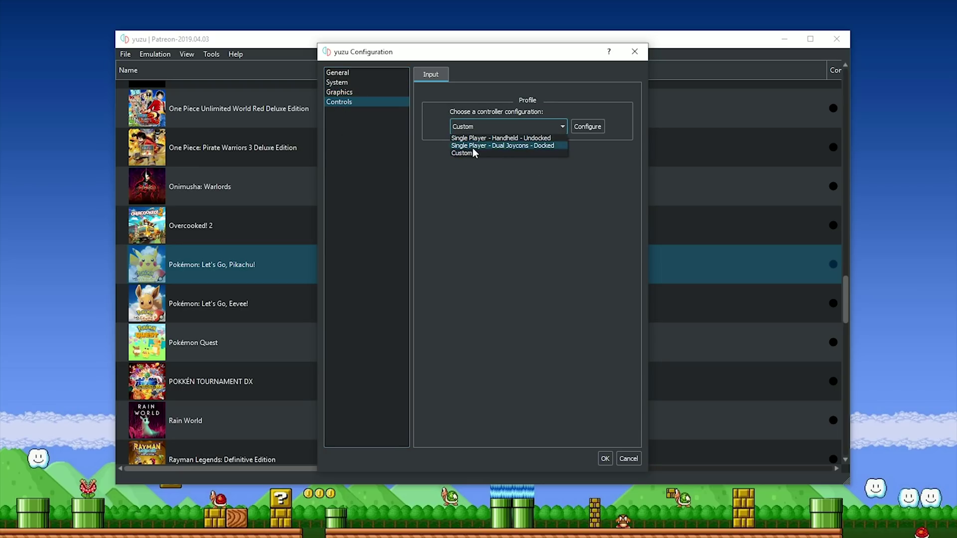
{"action": "left_click", "coordinate": [465, 151]}
{"action": "left_click", "coordinate": [586, 128]}
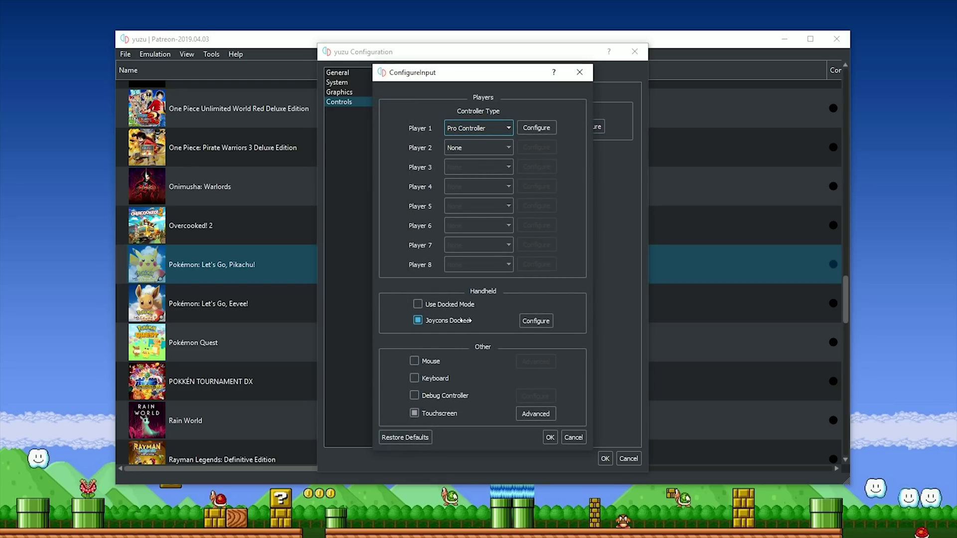
Step: Review the handheld controller's button mapping, accept it and save the yuzu configuration
{"action": "left_click", "coordinate": [538, 321]}
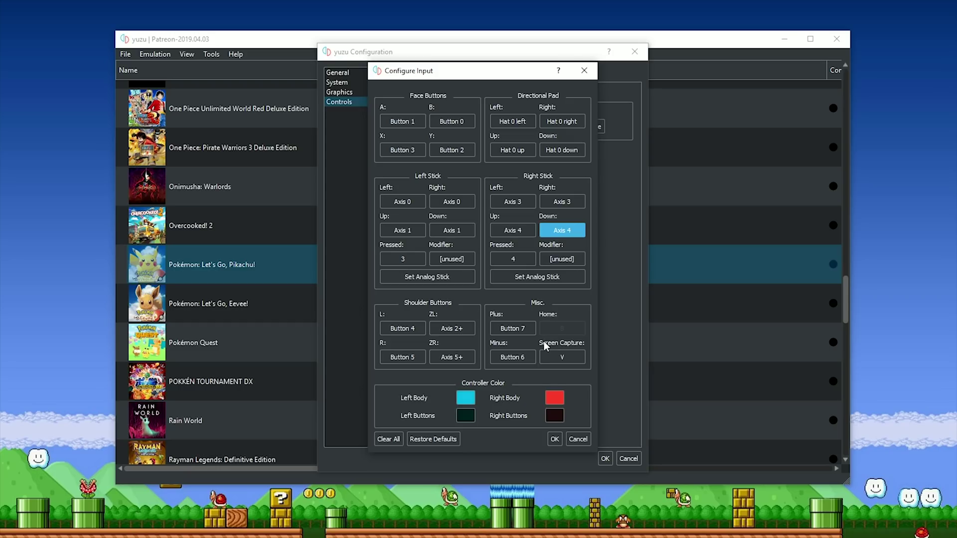
{"action": "left_click", "coordinate": [554, 439]}
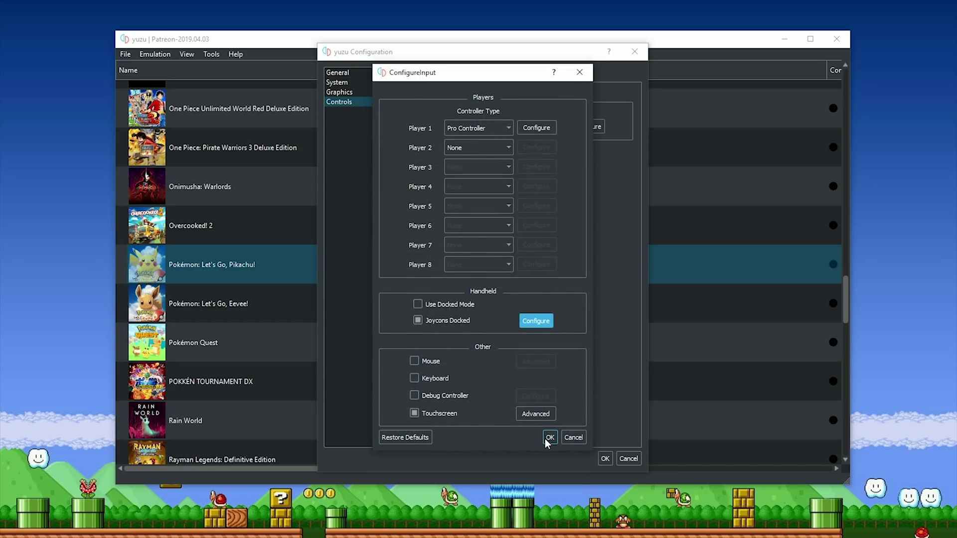
{"action": "left_click", "coordinate": [550, 438]}
{"action": "left_click", "coordinate": [605, 458]}
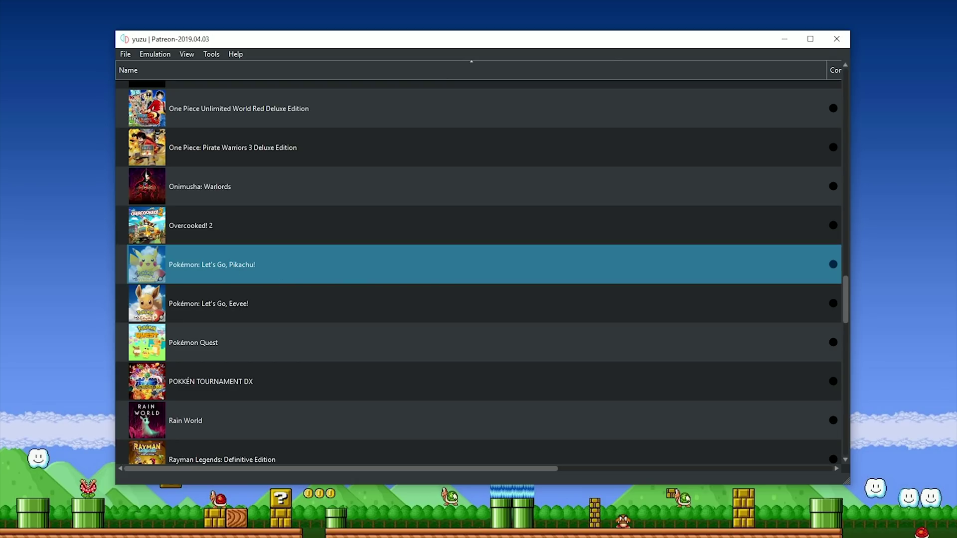
Step: Launch Pokémon: Let's Go, Pikachu! and confirm the handheld console as the controller to use
{"action": "key", "text": "Return"}
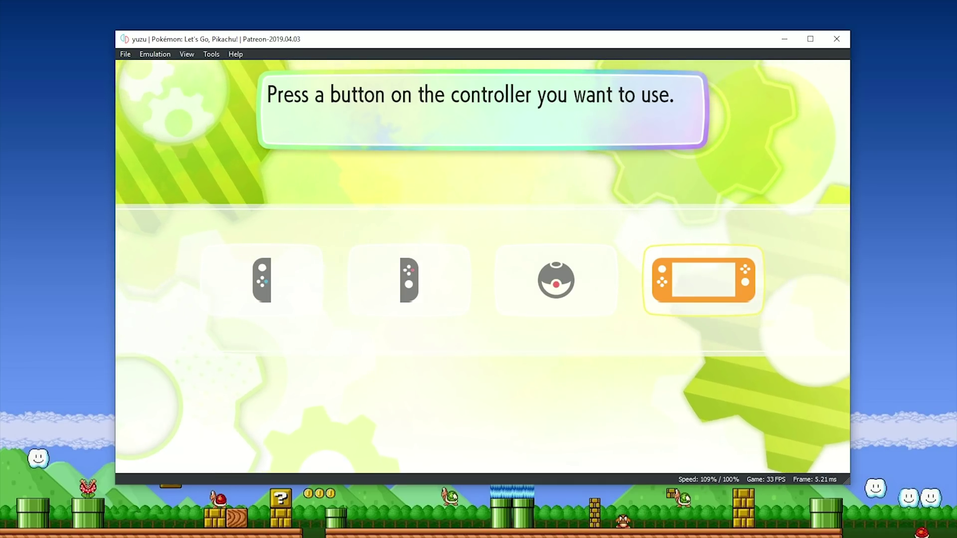
{"action": "key", "text": "a"}
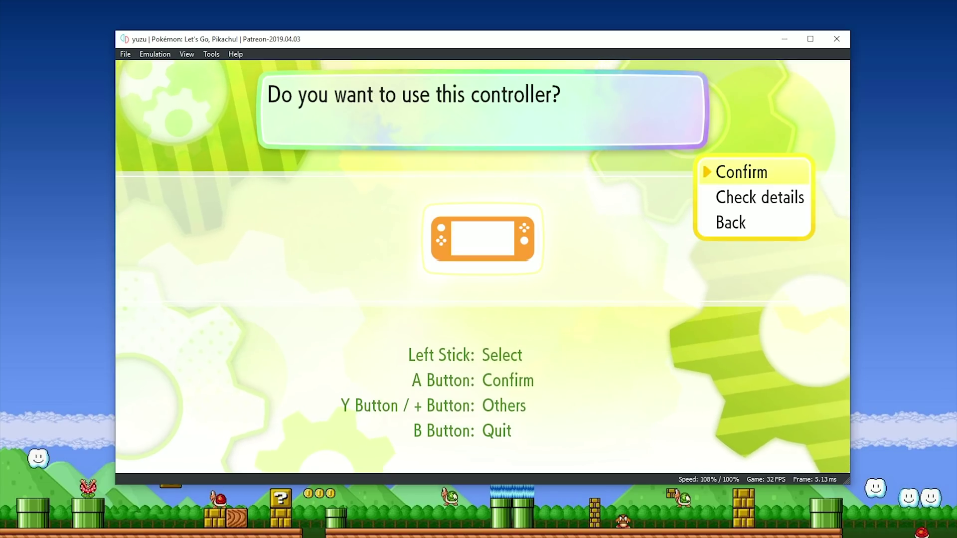
{"action": "key", "text": "a"}
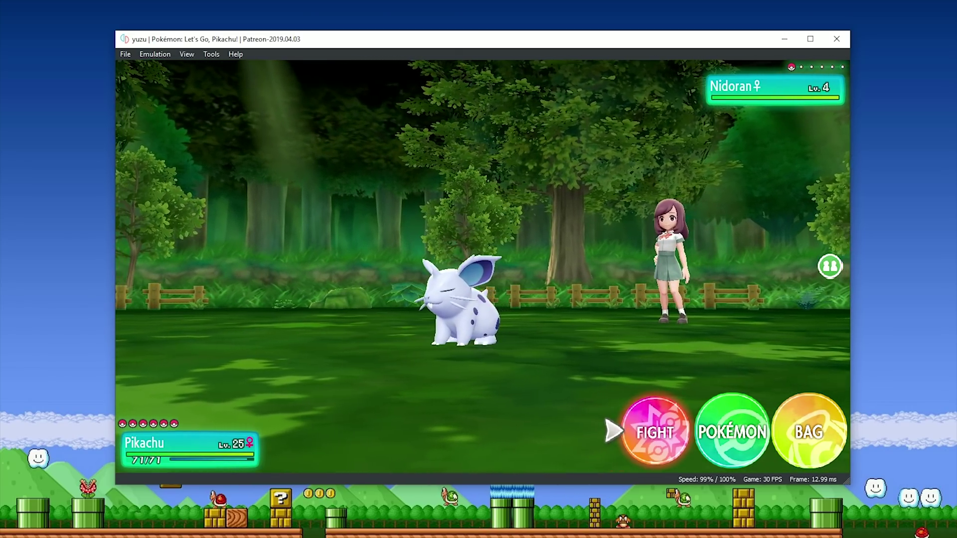
Step: Choose Fight in the battle against Nidoran♀ to list Pikachu's moves
{"action": "key", "text": "a"}
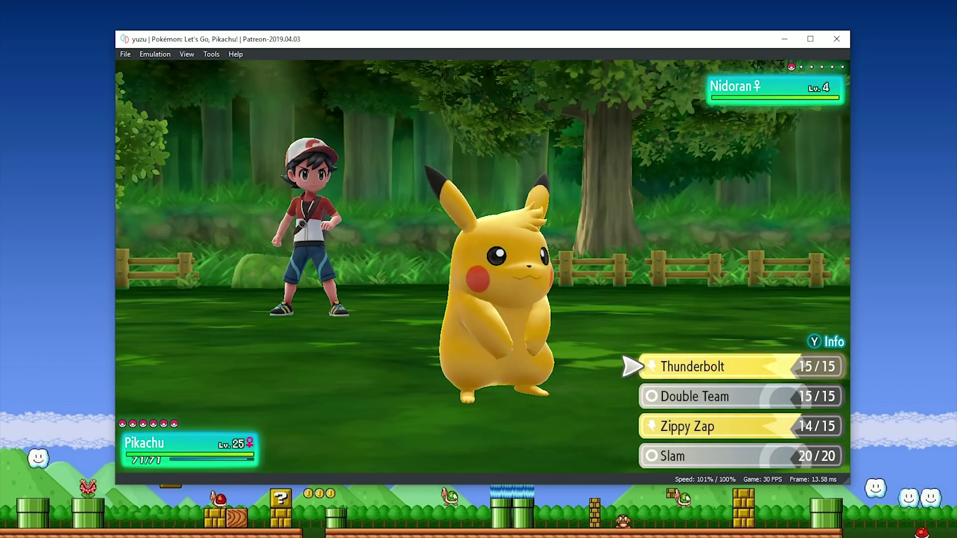
Step: Attack Nidoran♀ with Pikachu's Zippy Zap
{"action": "key", "text": "Down"}
{"action": "key", "text": "Down"}
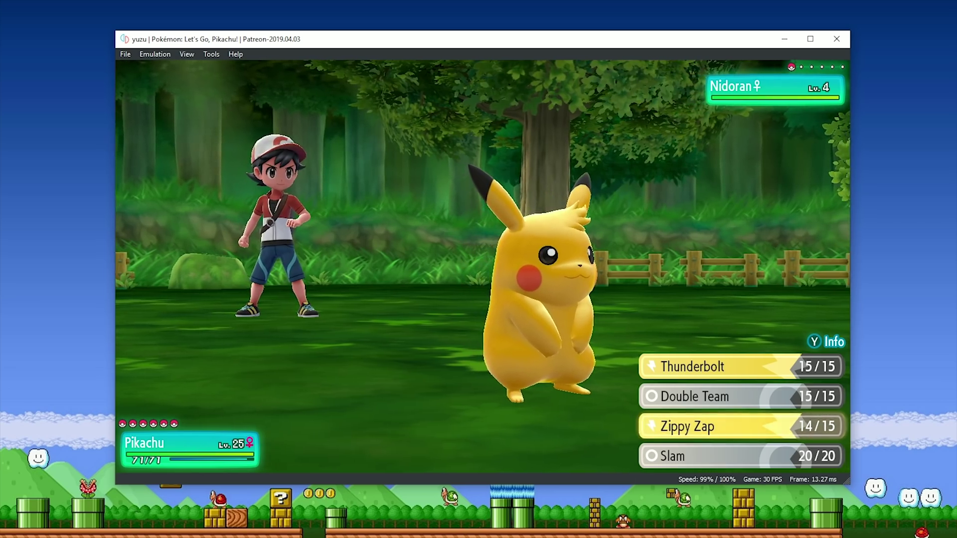
{"action": "key", "text": "a"}
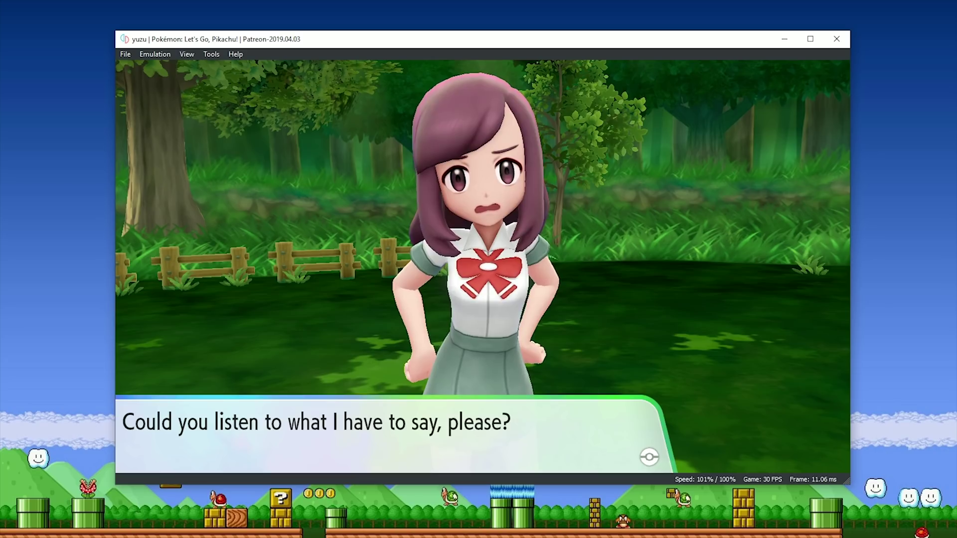
Step: Advance the trainer's dialogue after the battle, collect the Poké Balls and return to the forest path
{"action": "key", "text": "a"}
{"action": "key", "text": "a"}
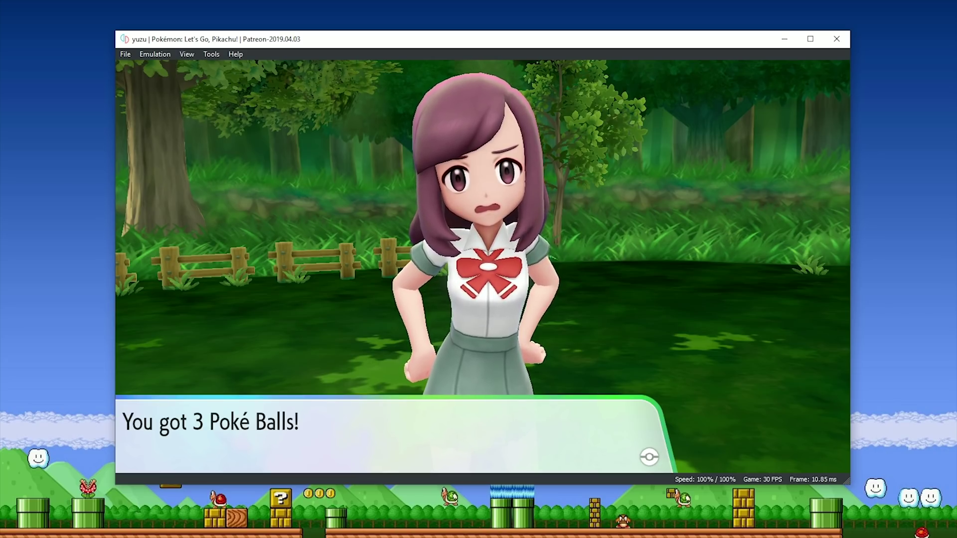
{"action": "key", "text": "a"}
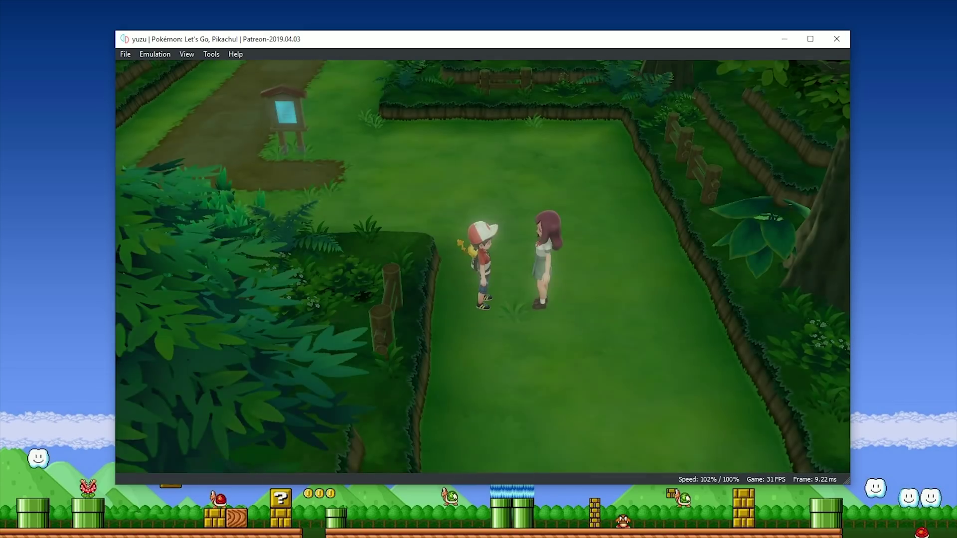
Step: Run down the forest path away from the trainer, past the tall grass and the boy in the blue cap to the signboard
{"action": "key", "text": "Down"}
{"action": "key", "text": "Down"}
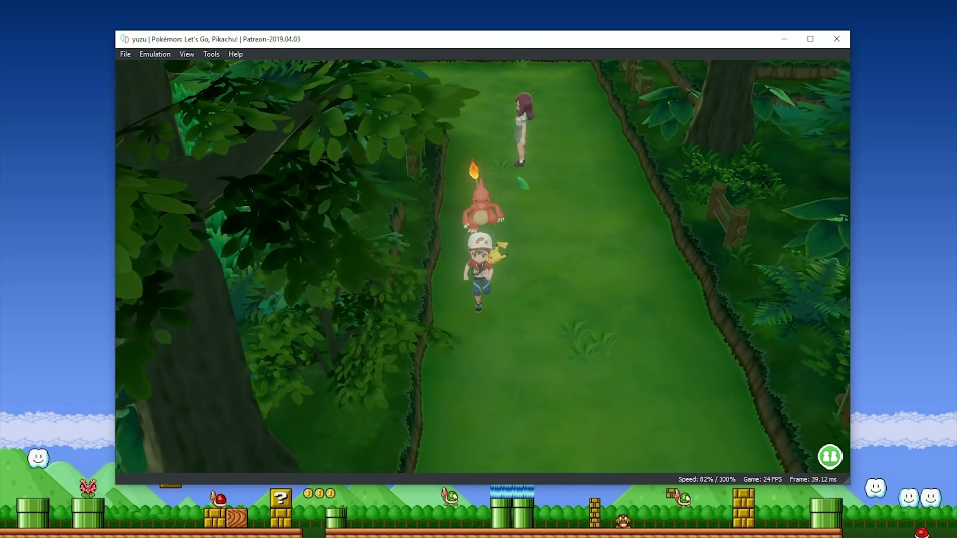
{"action": "key", "text": "Down"}
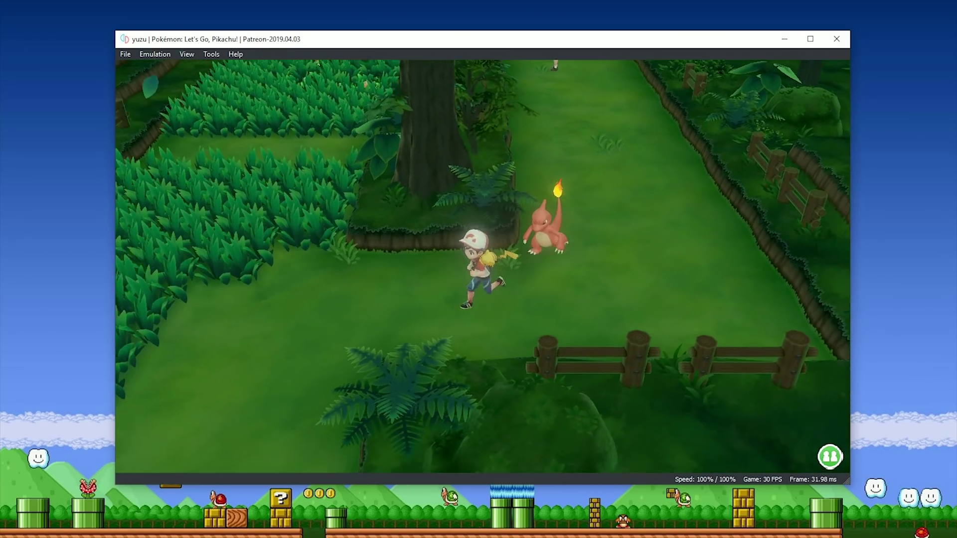
{"action": "key", "text": "Down"}
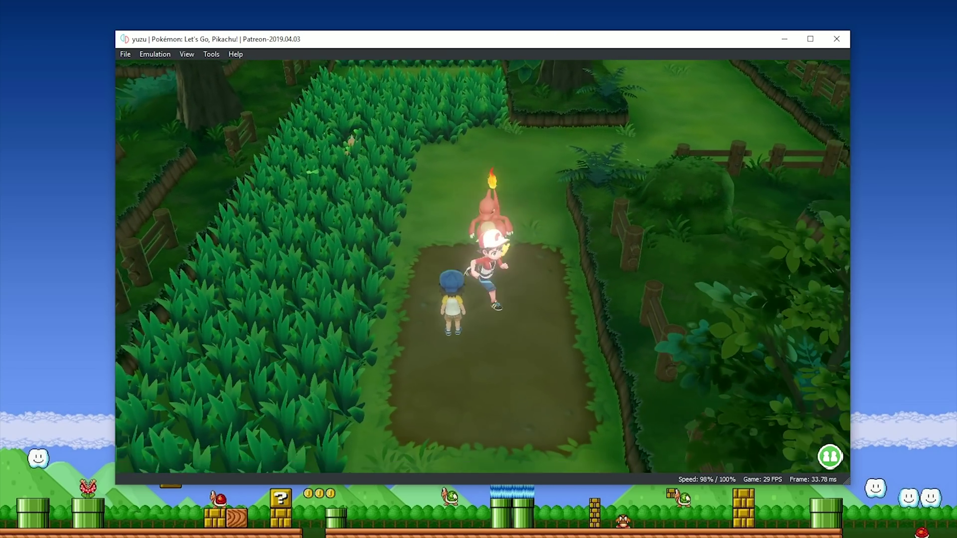
{"action": "key", "text": "Down"}
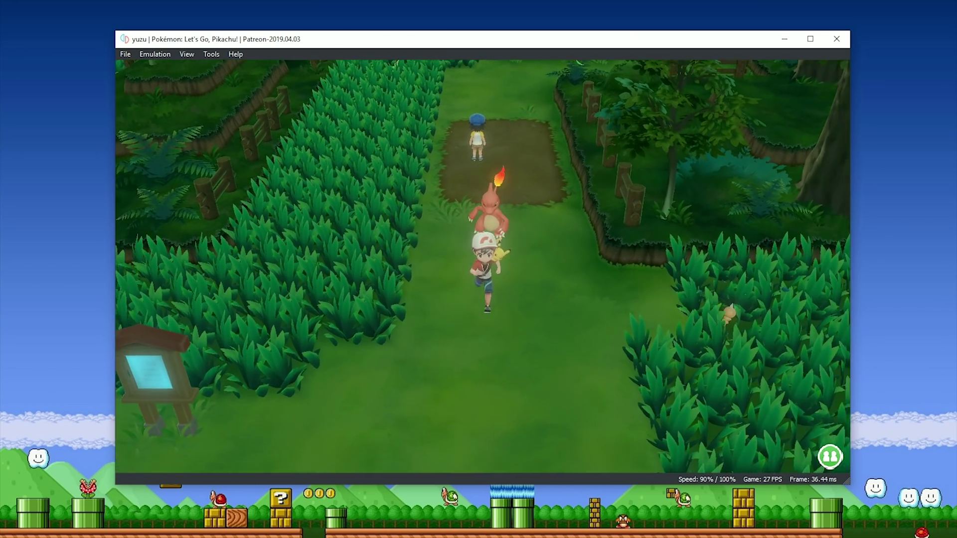
{"action": "key", "text": "Down"}
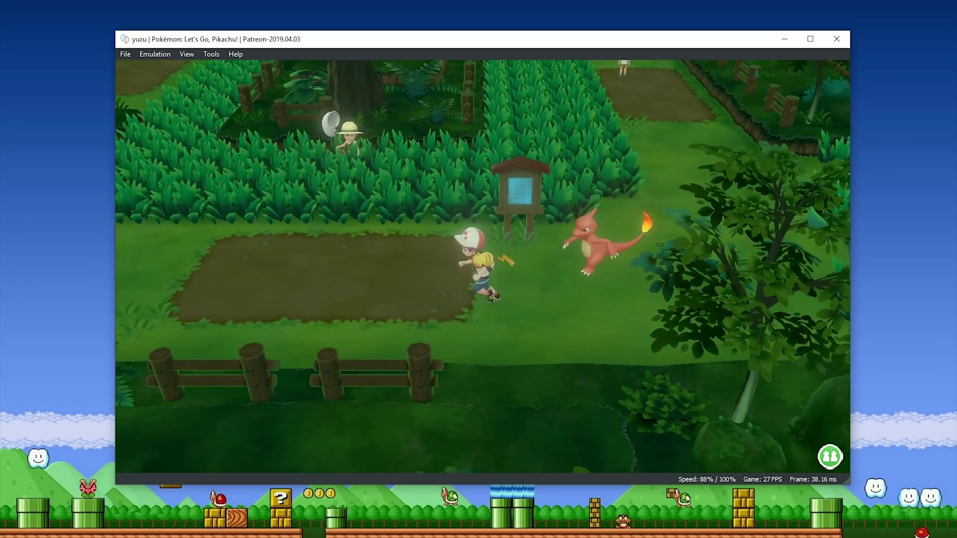
{"action": "key", "text": "Down"}
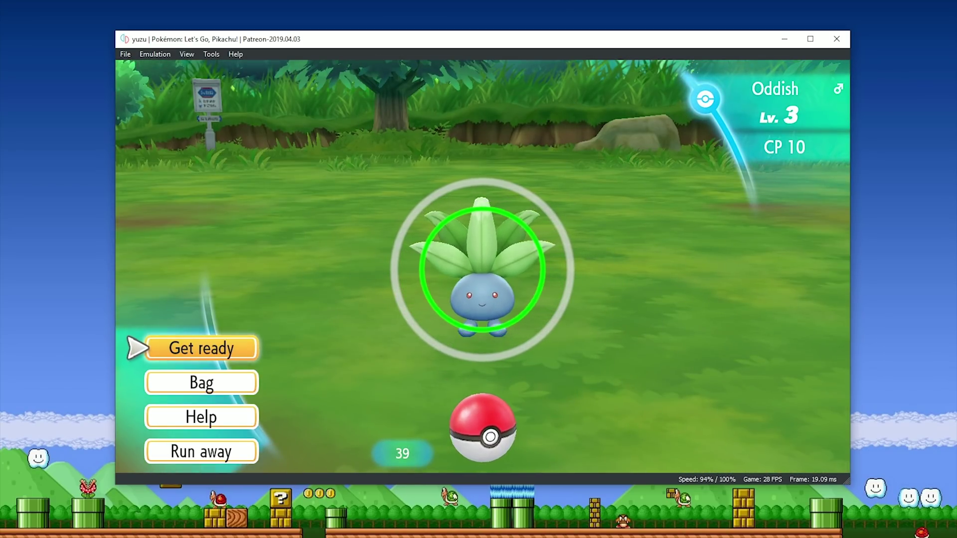
Step: Get ready in the Oddish encounter and throw a Poké Ball at it
{"action": "key", "text": "a"}
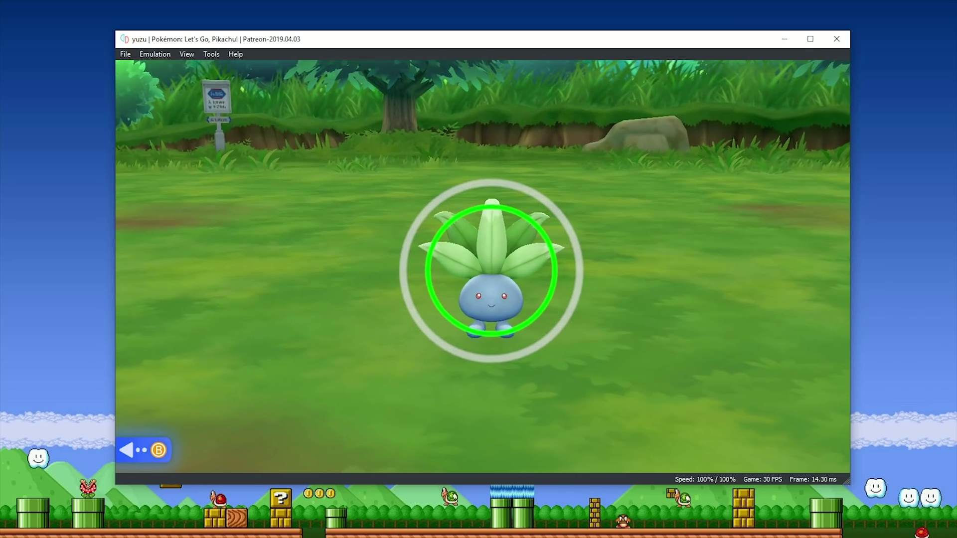
{"action": "key", "text": "a"}
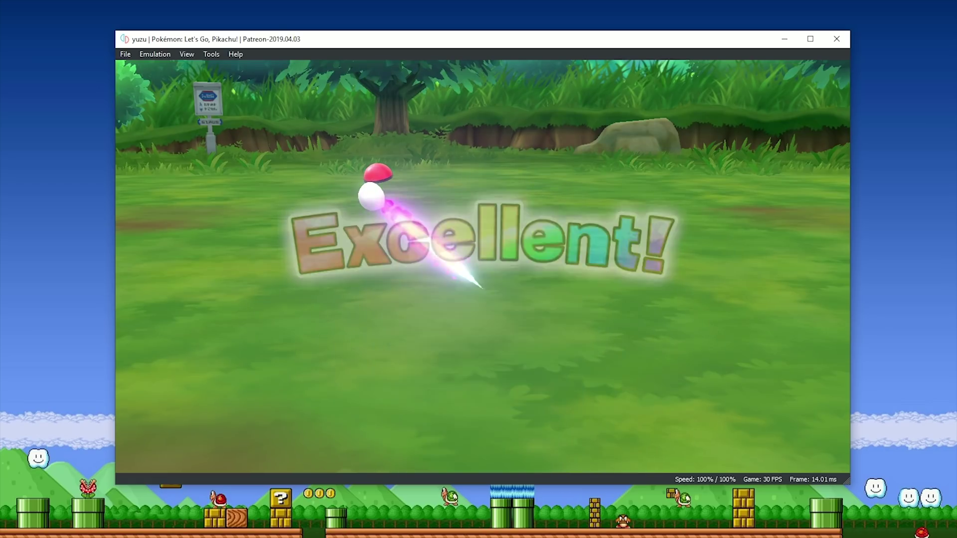